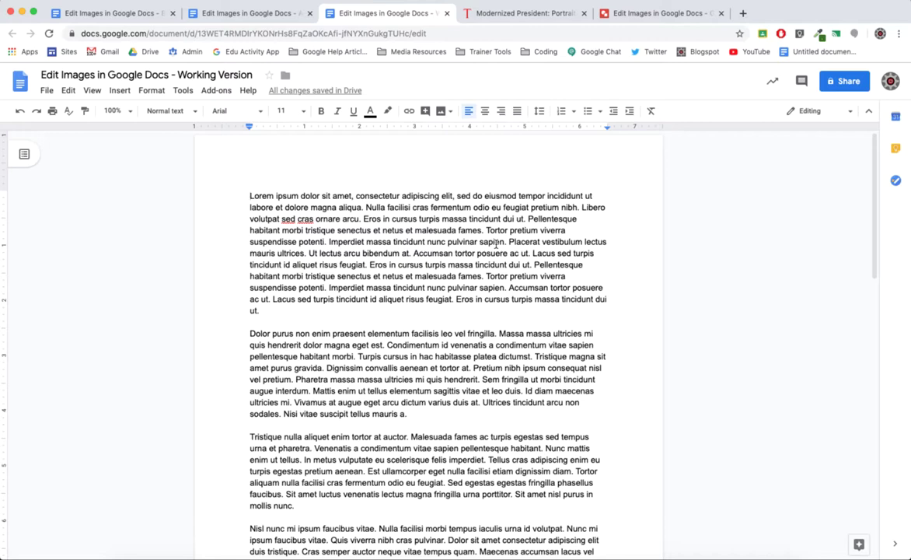
- Compare the Before and After example documents, then return to the Working Version
click(106, 13)
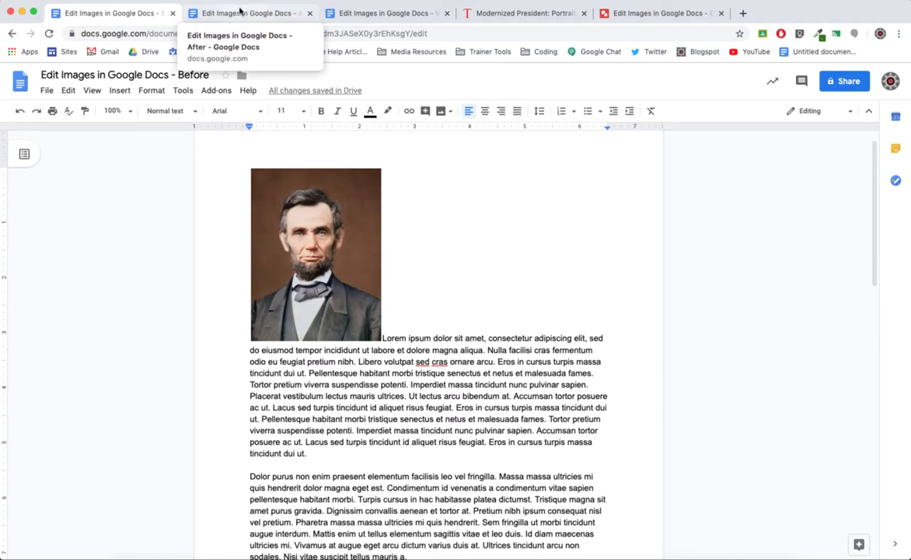
click(244, 14)
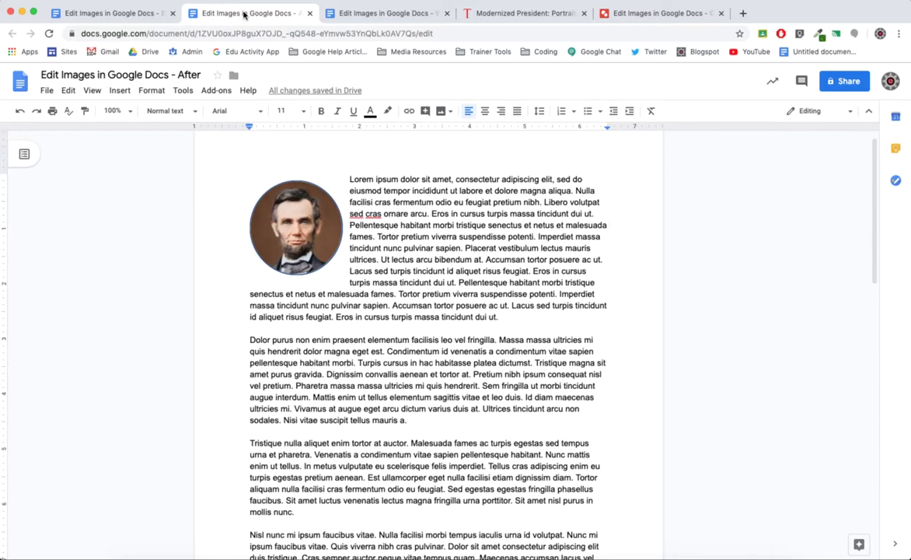
click(115, 14)
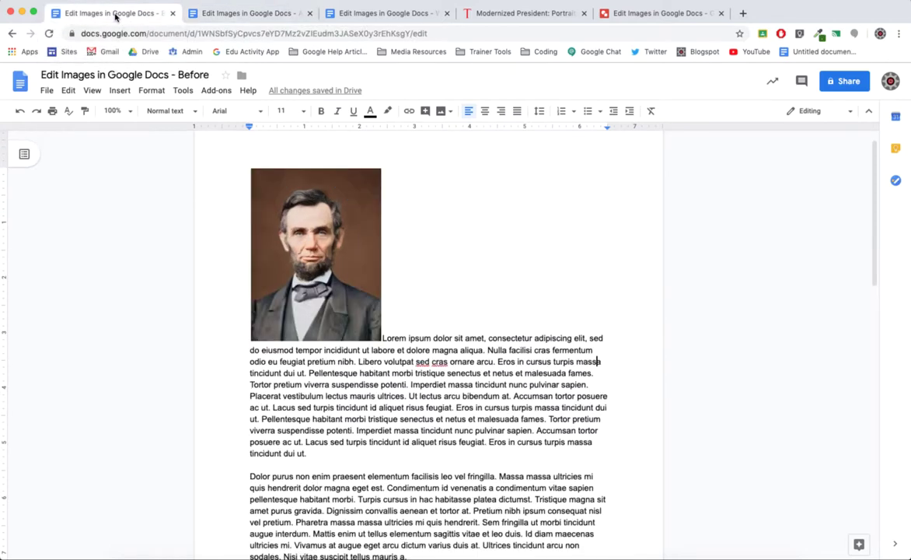
click(234, 14)
click(339, 14)
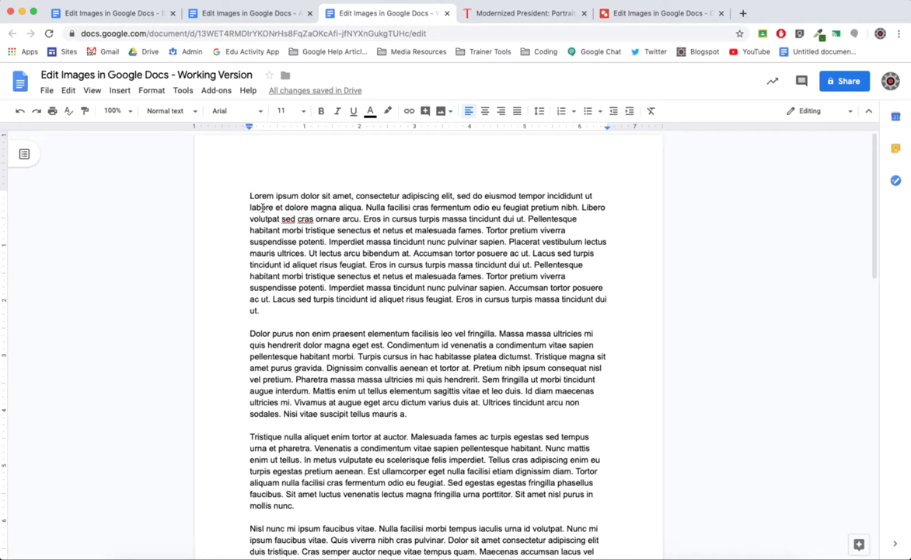
- Copy the image address of the colourised Lincoln portrait on the TIME page
click(521, 13)
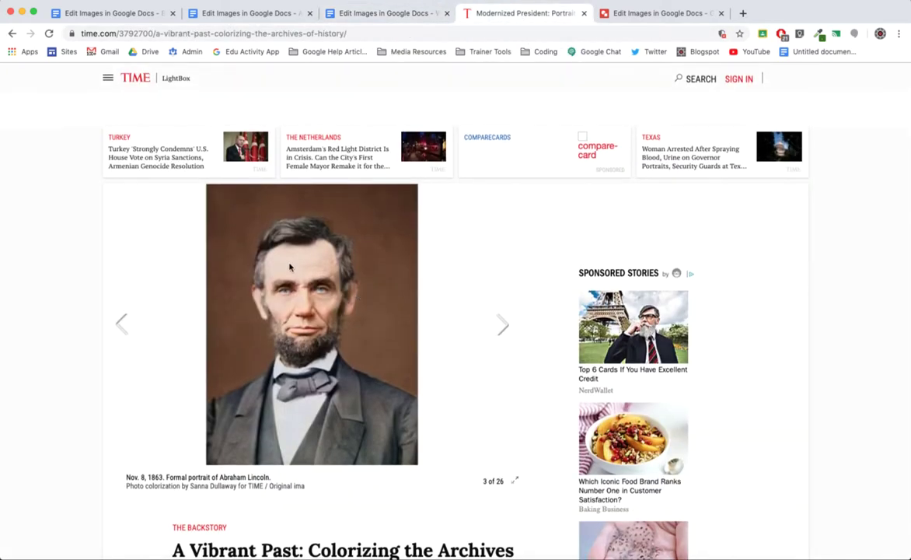
right_click(290, 268)
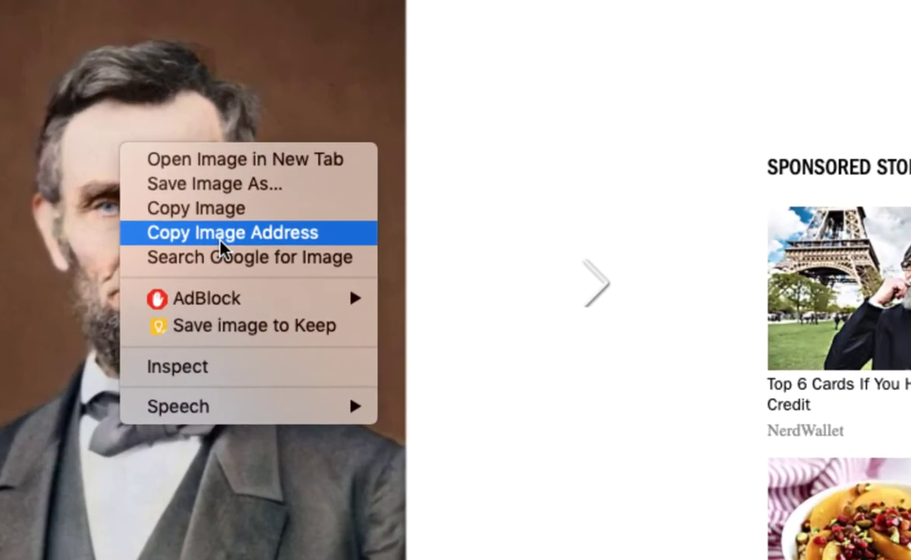
click(220, 233)
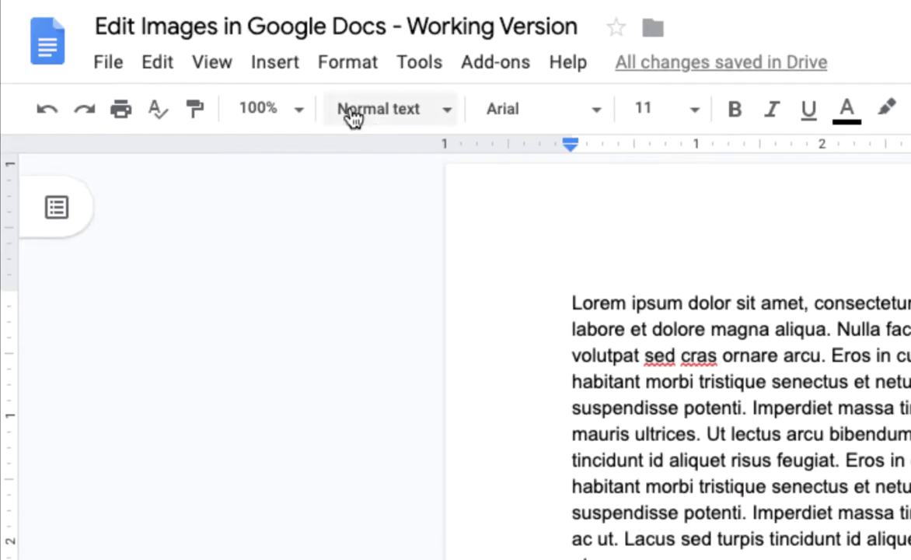
- Insert the Lincoln portrait at the document start using its pasted image URL
click(121, 91)
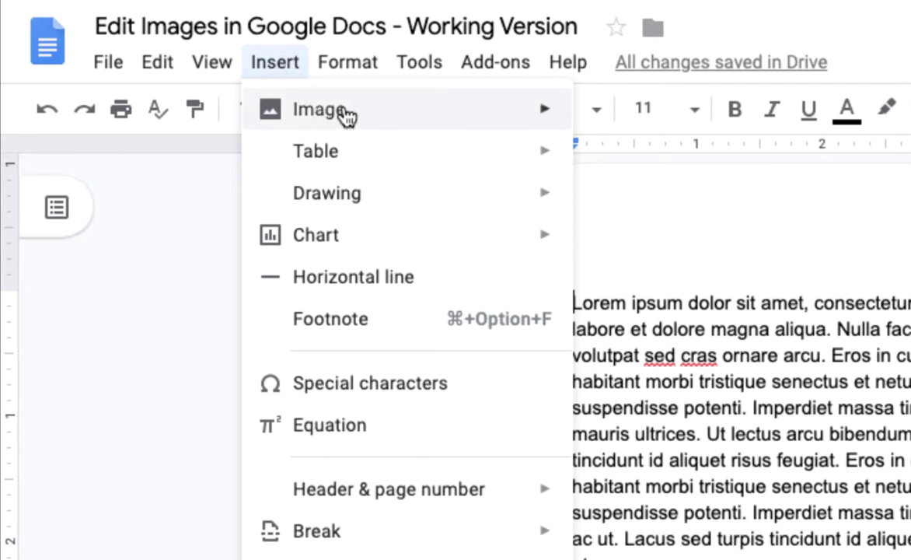
mouse_move(356, 118)
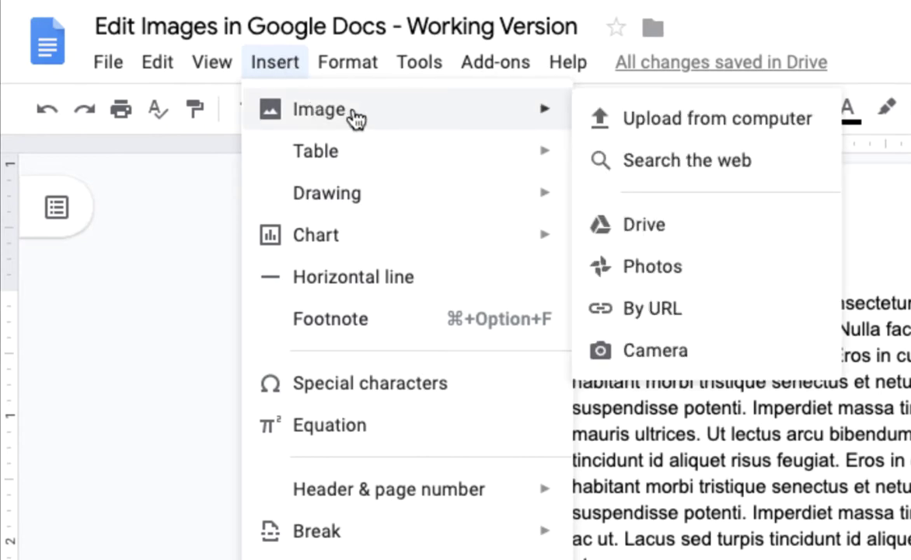
click(651, 318)
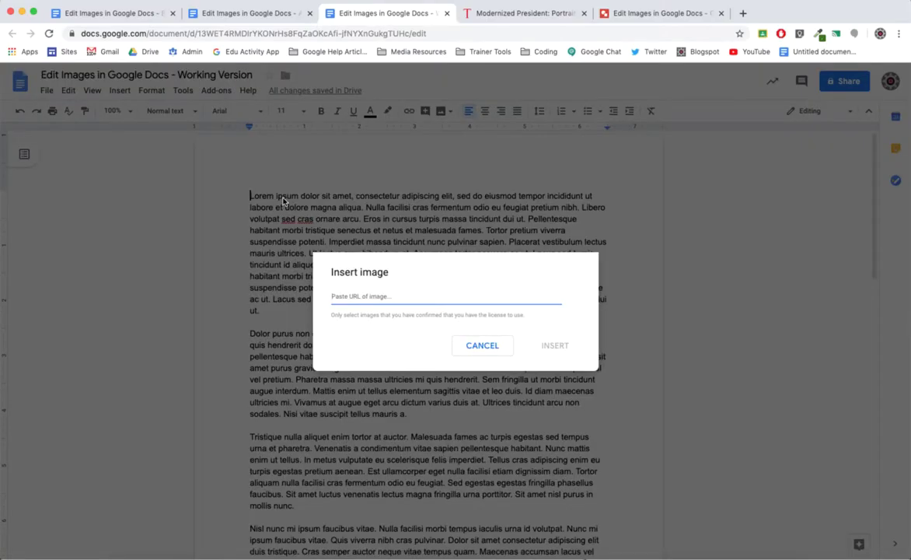
right_click(347, 296)
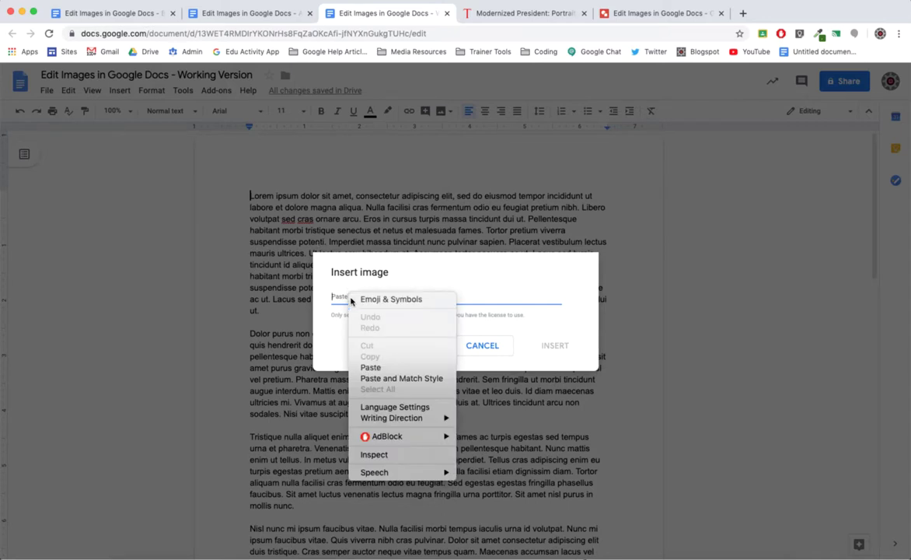
click(376, 368)
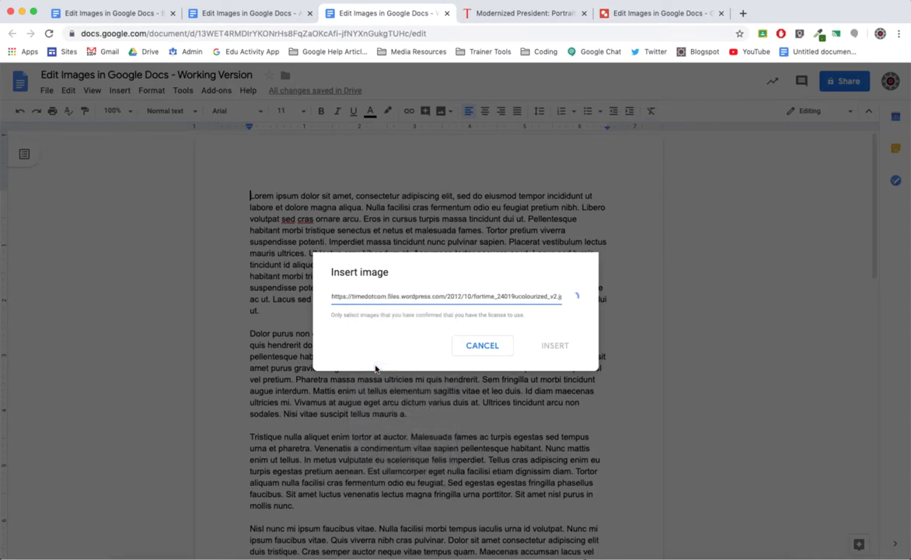
click(499, 426)
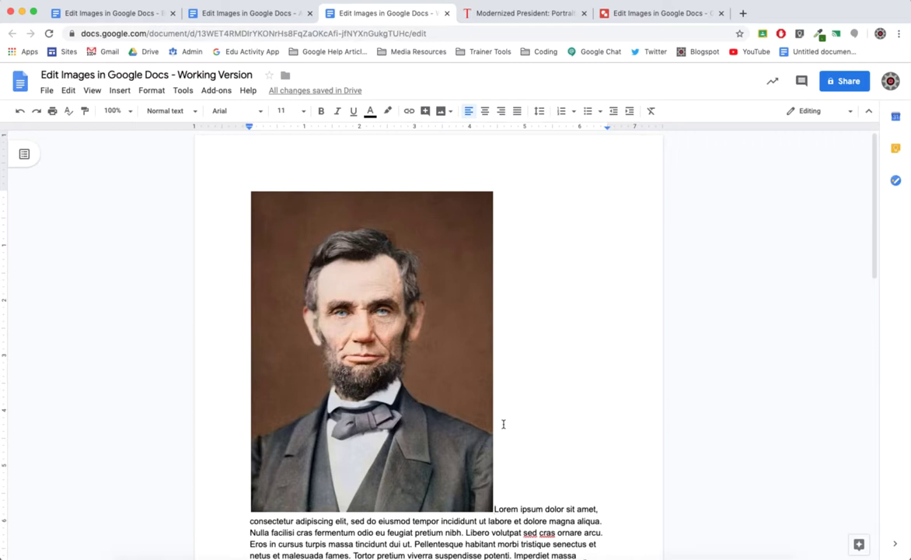
- Drag the portrait's top-right corner inward to shrink it to about a third width
scroll(503, 423, down, 2)
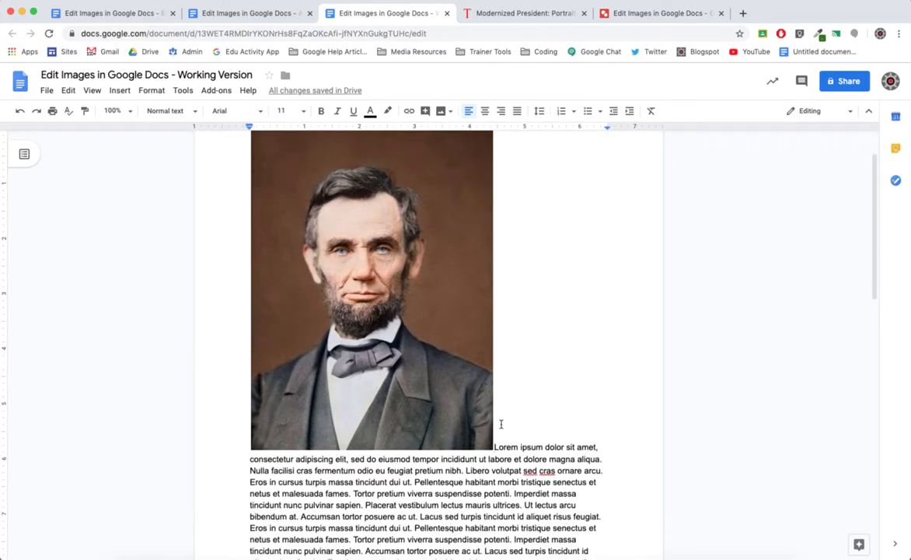
scroll(500, 423, up, 1)
click(479, 198)
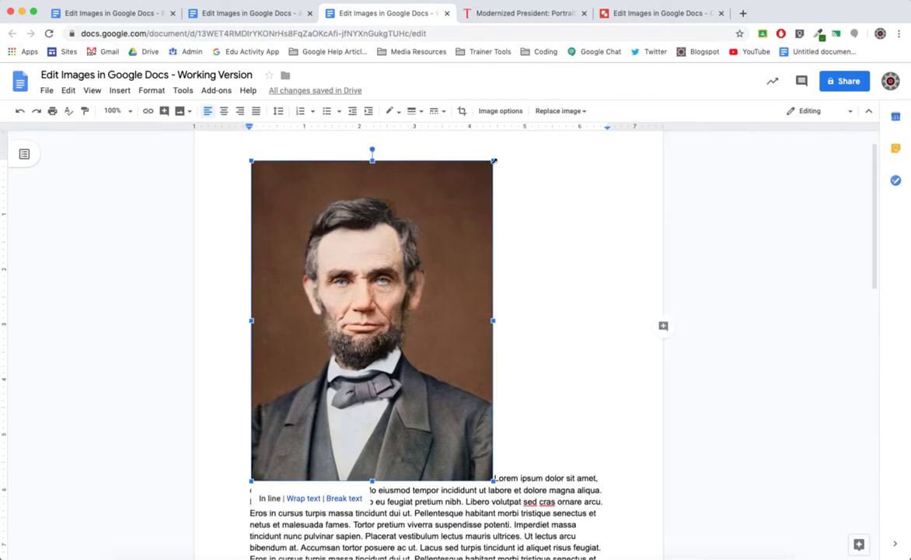
drag(493, 160, 314, 373)
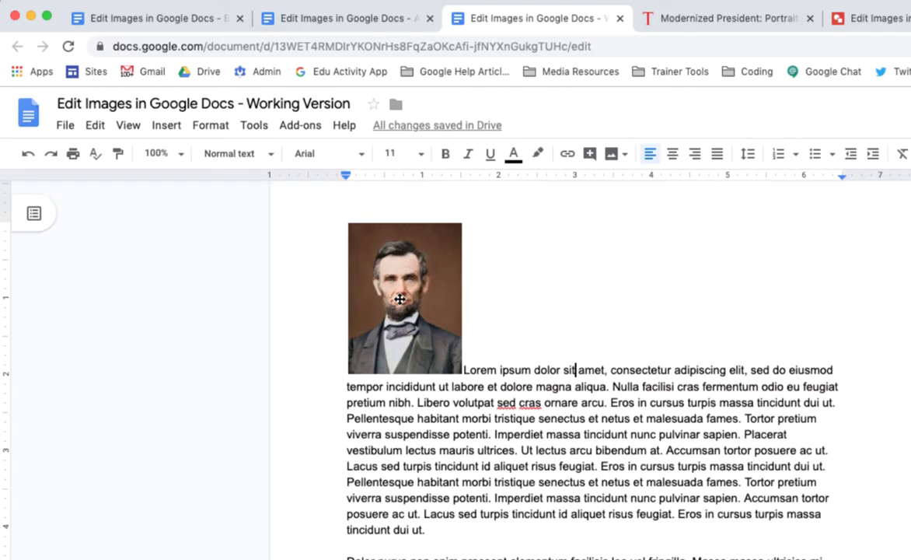
click(288, 218)
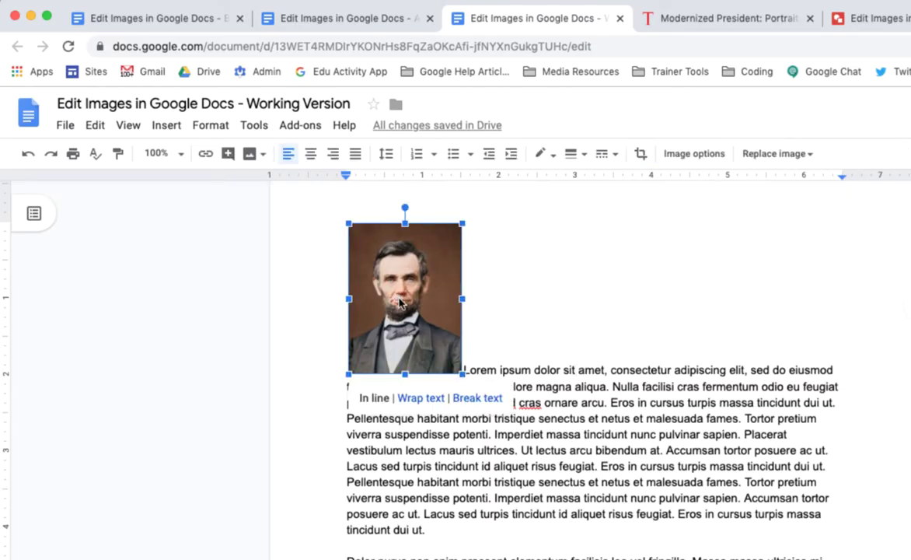
- Delete the inline portrait and start a new drawing
key(BackSpace)
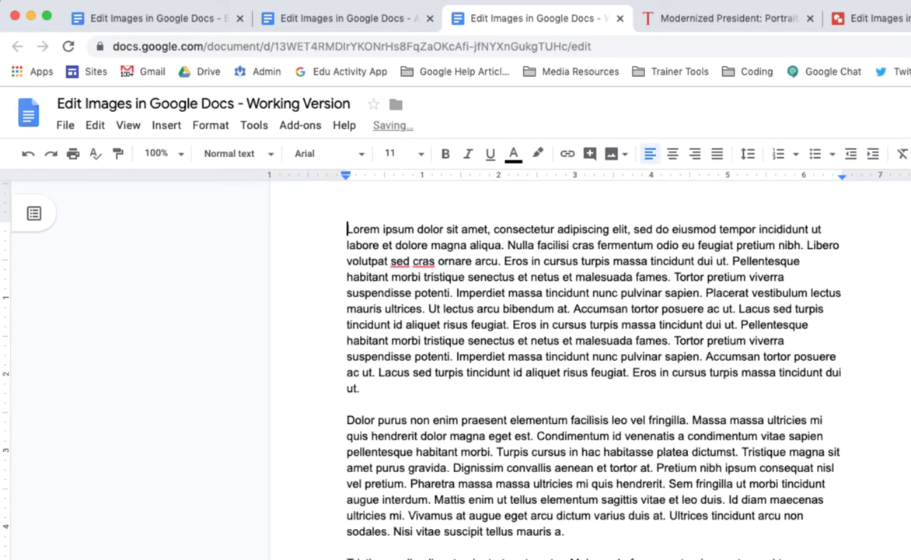
click(167, 125)
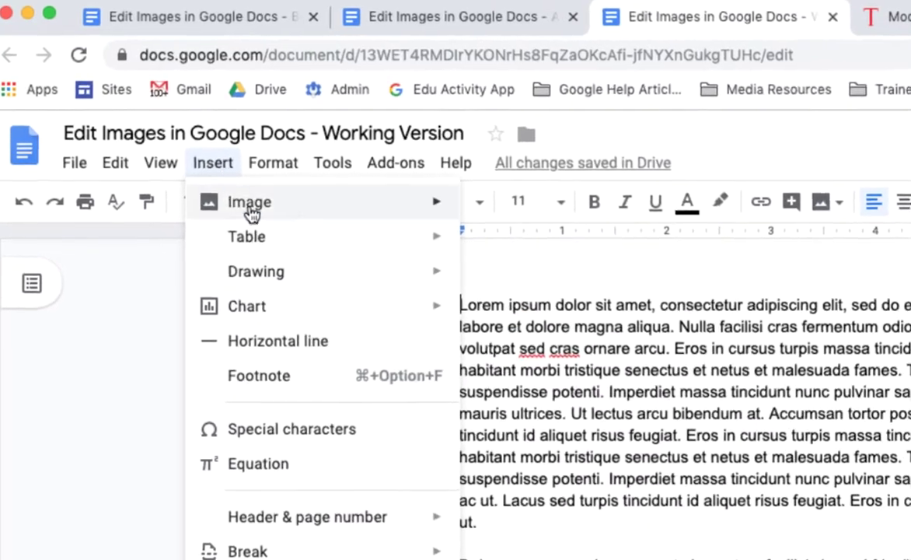
mouse_move(311, 276)
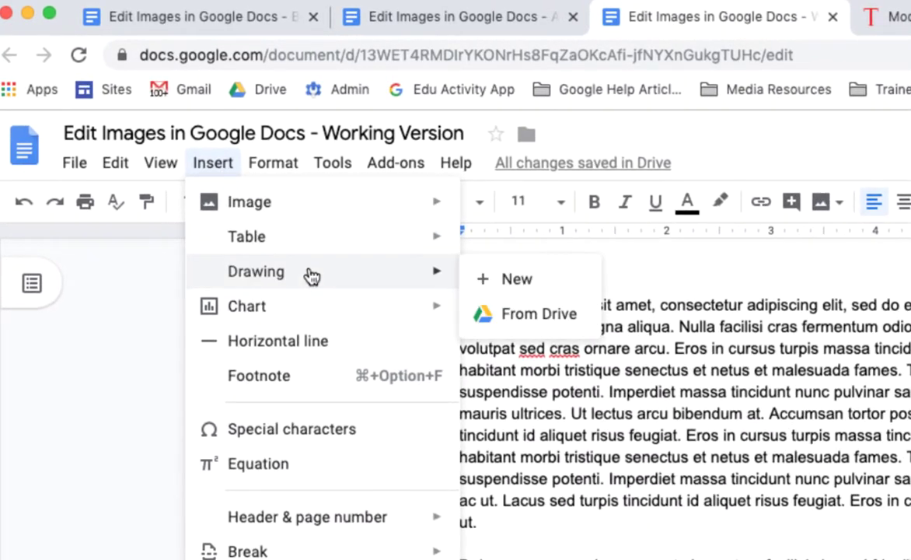
click(551, 288)
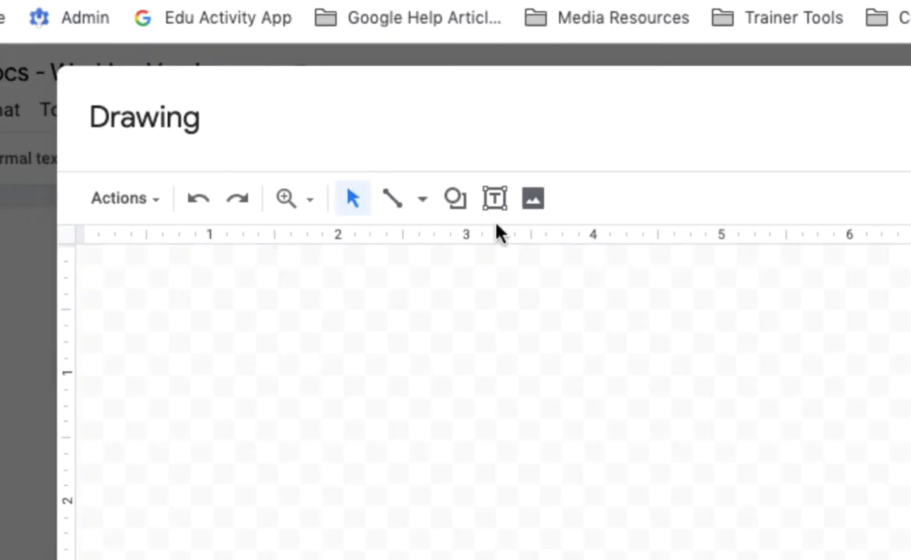
- Add the Lincoln portrait to the drawing canvas from its copied web address
click(532, 199)
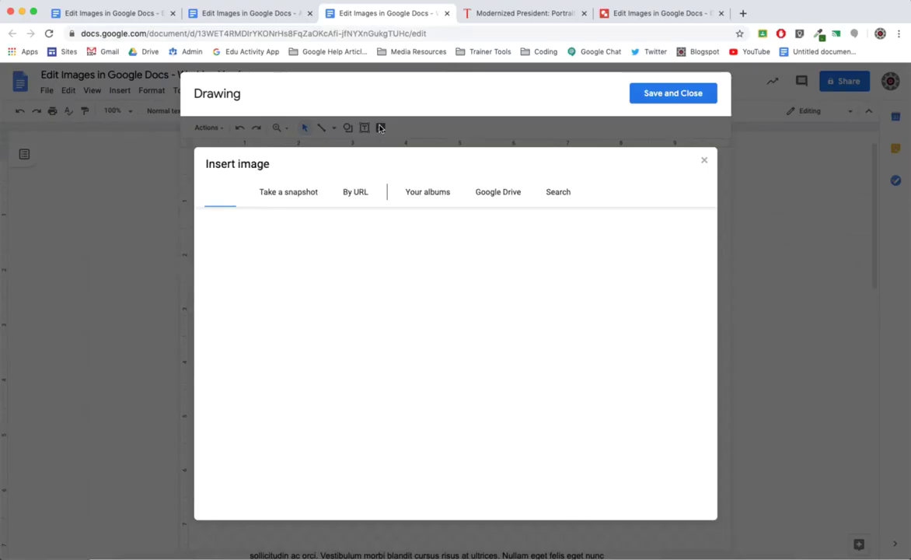
click(347, 196)
key(super+v)
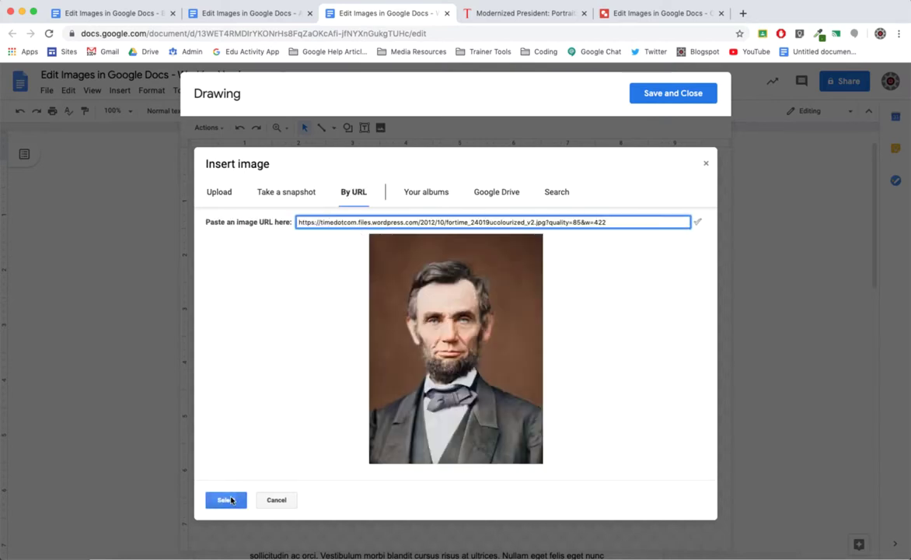
click(232, 498)
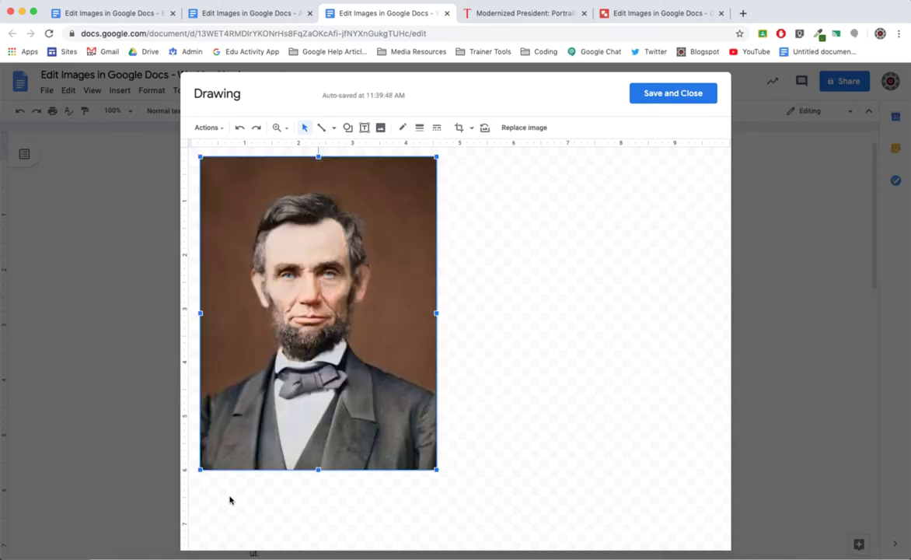
- Mask the portrait with the Oval shape
click(471, 128)
mouse_move(478, 150)
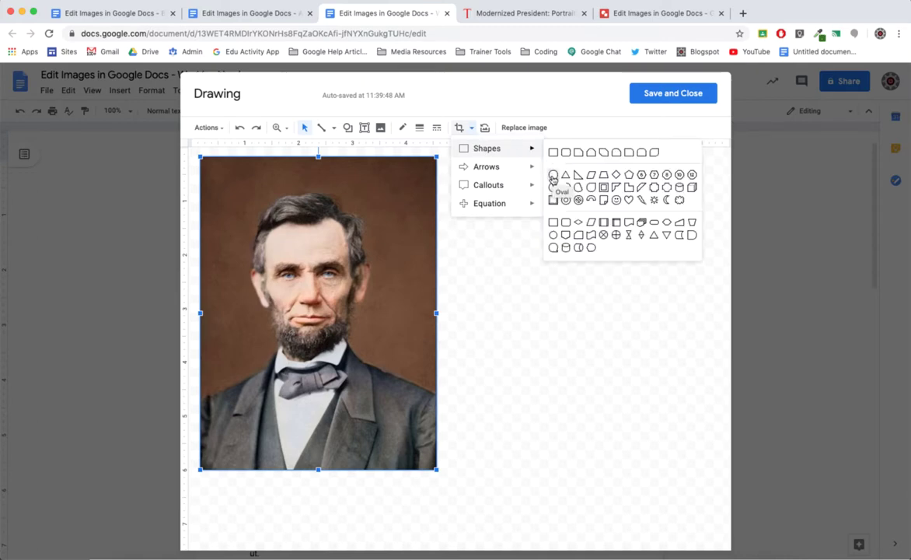
click(552, 178)
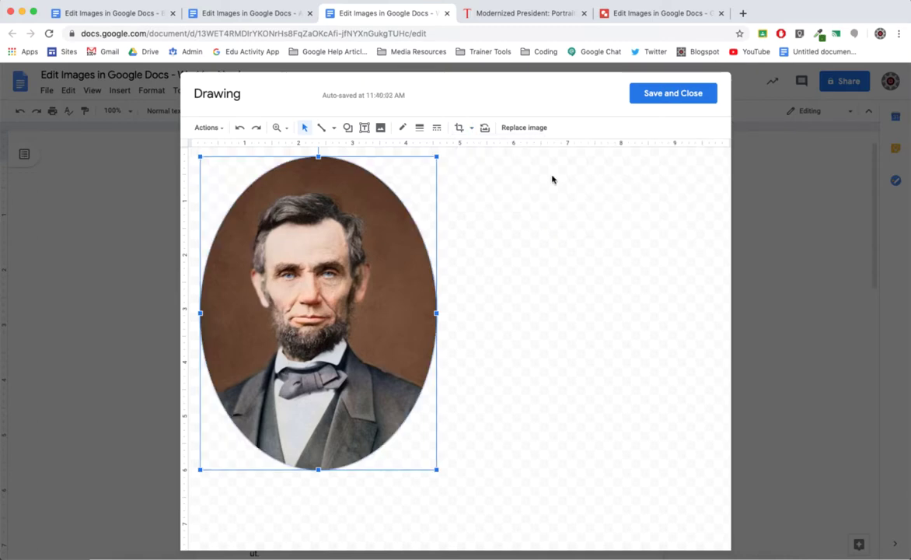
- Adjust the crop's bottom, top and right edges so the oval becomes a circle
click(458, 129)
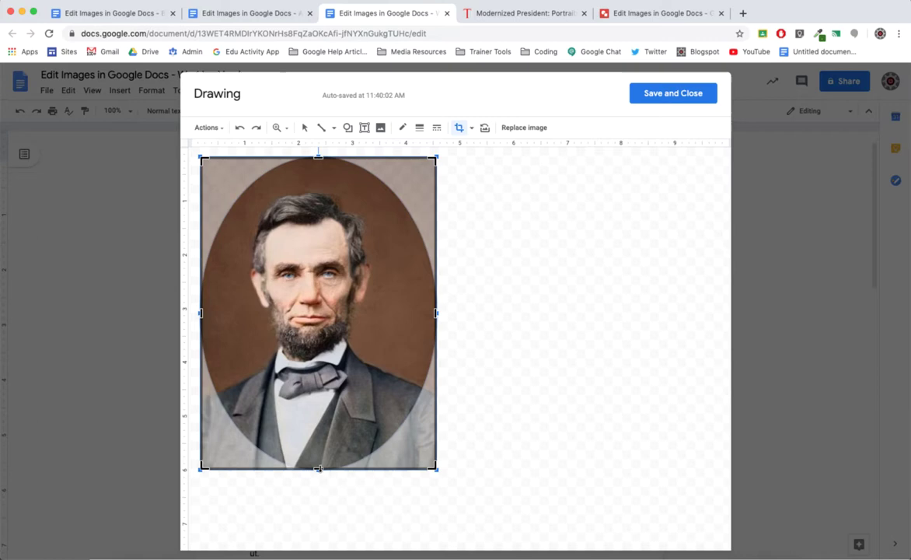
drag(318, 469, 318, 403)
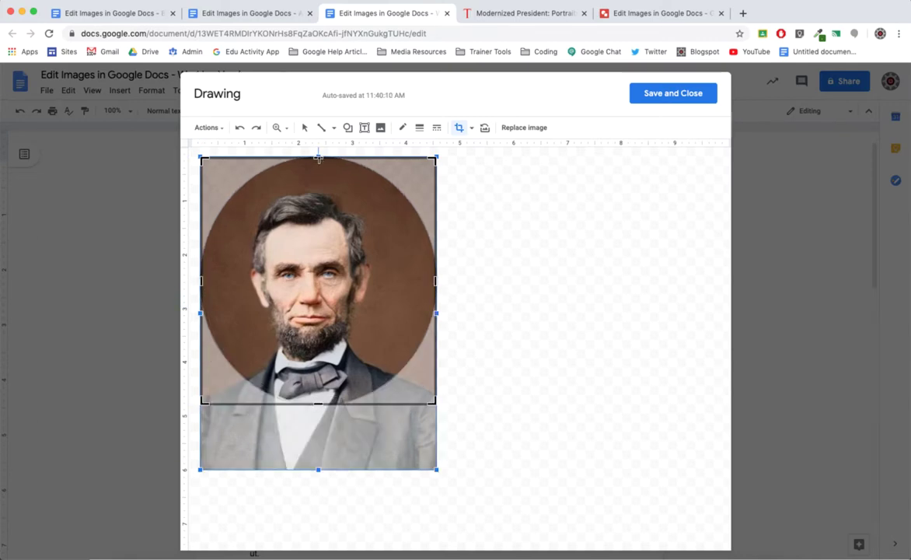
drag(318, 157, 318, 170)
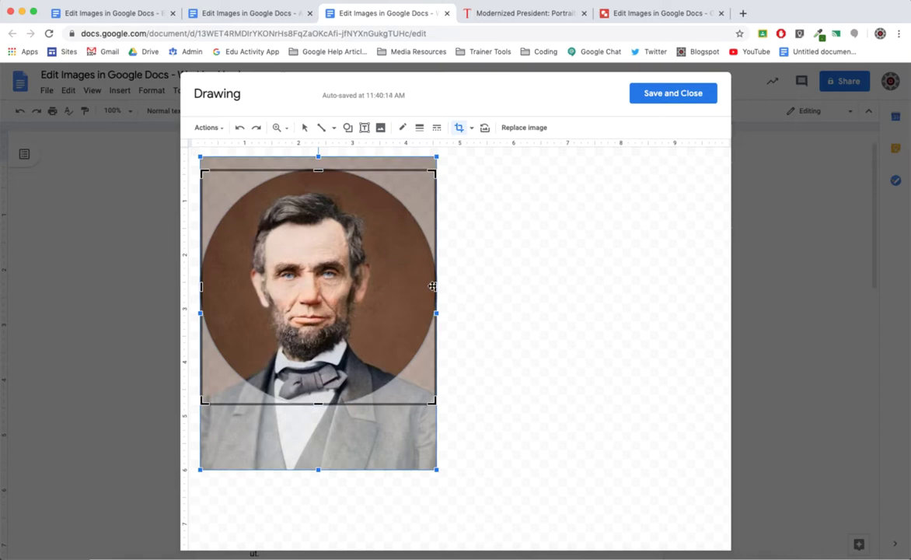
drag(432, 286, 426, 286)
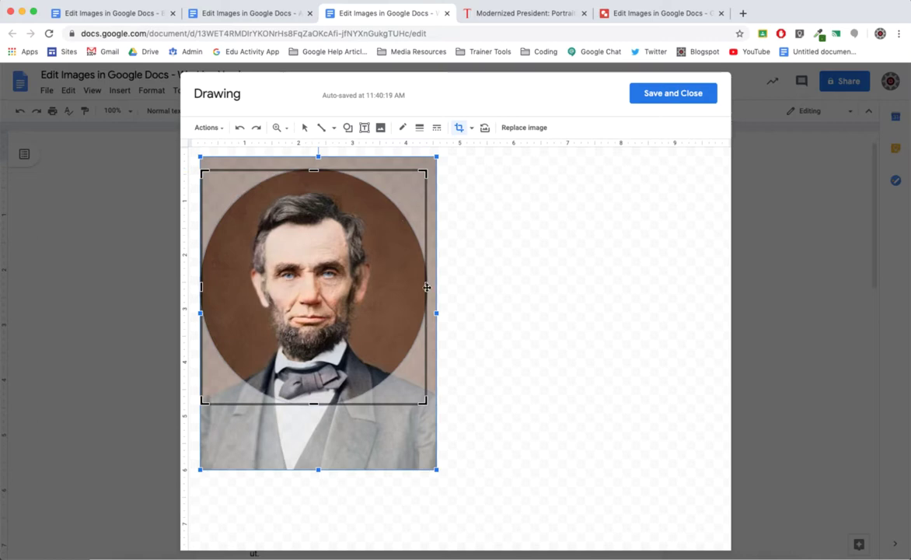
click(453, 271)
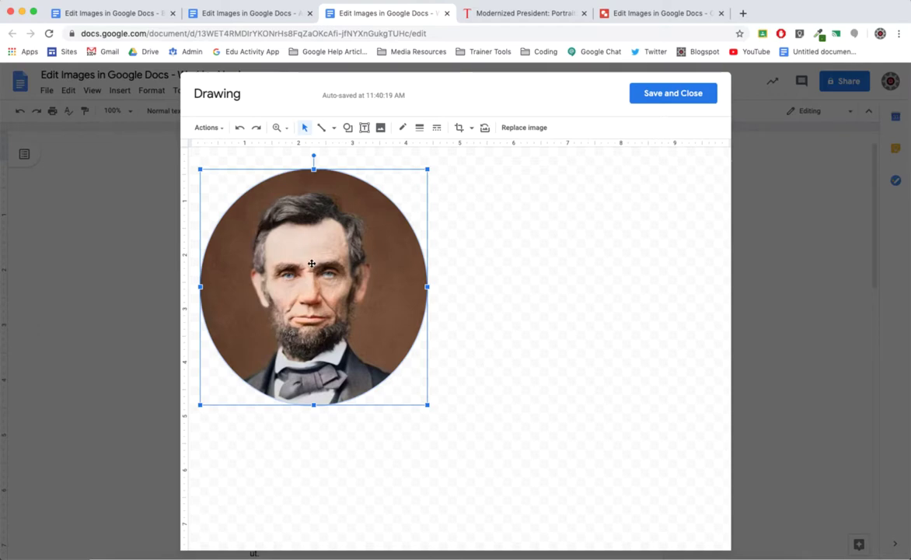
- Give the circular portrait an 8px dark blue border and save the drawing into the document
click(419, 128)
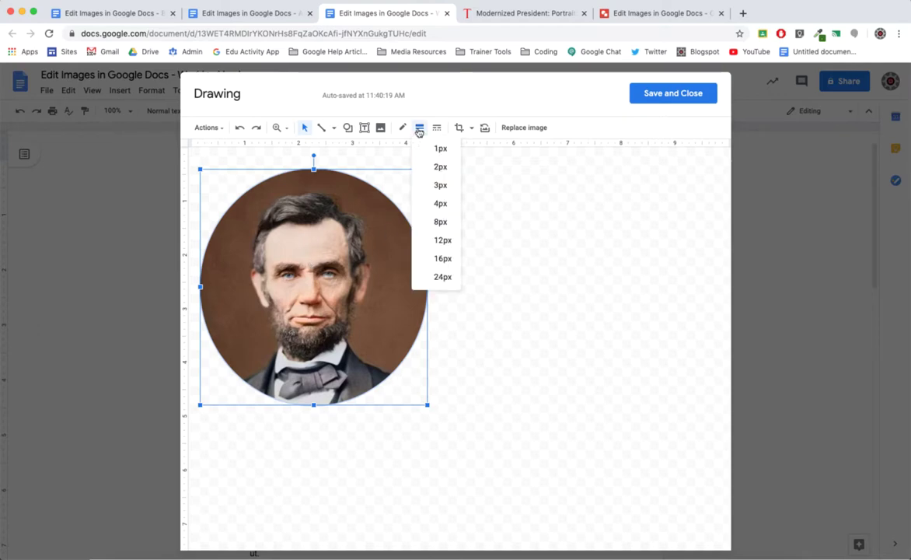
click(440, 205)
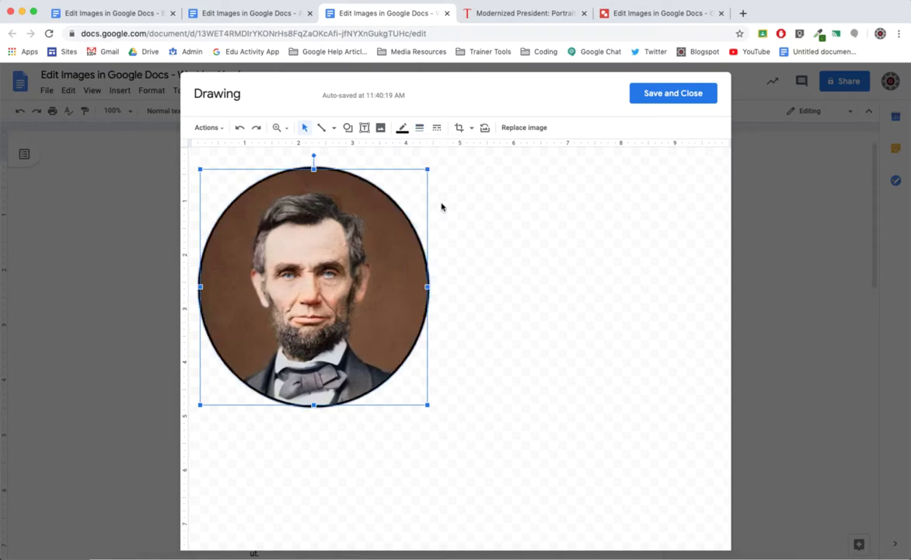
click(402, 128)
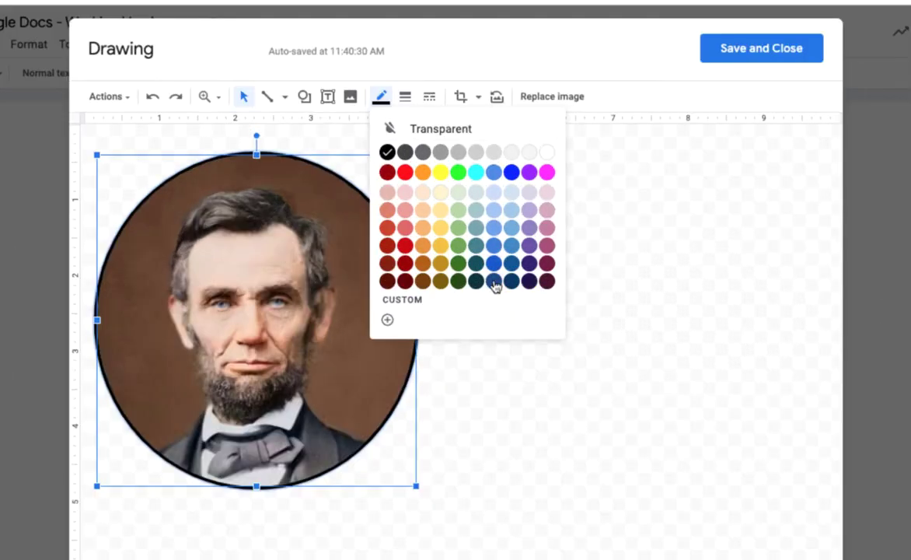
click(495, 283)
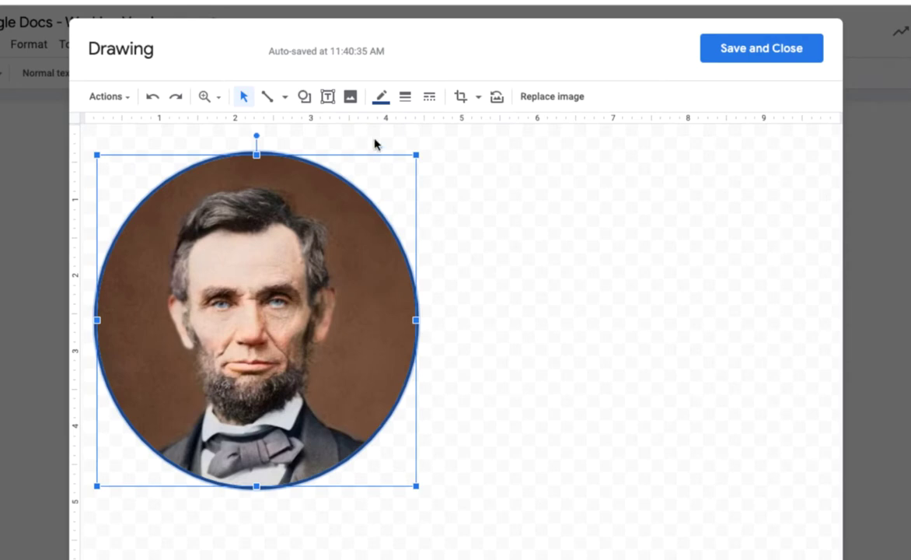
click(406, 96)
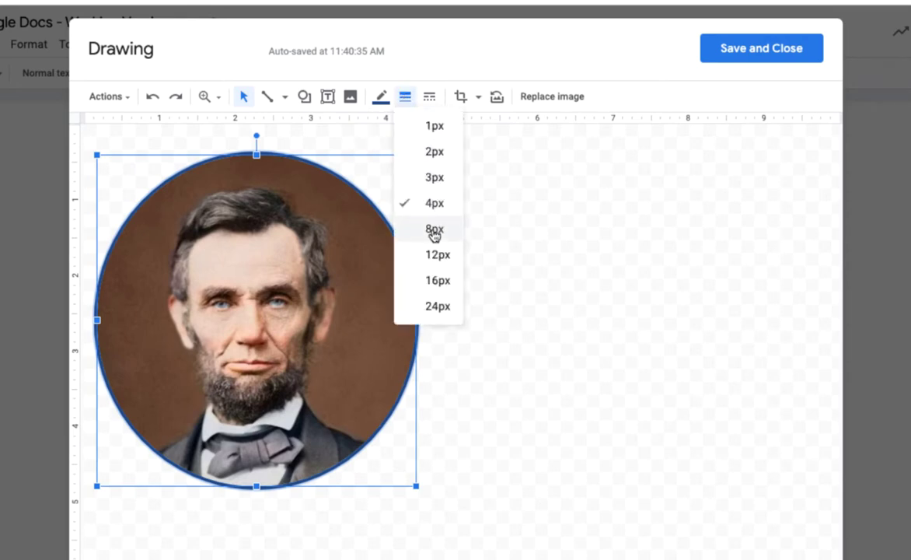
click(433, 229)
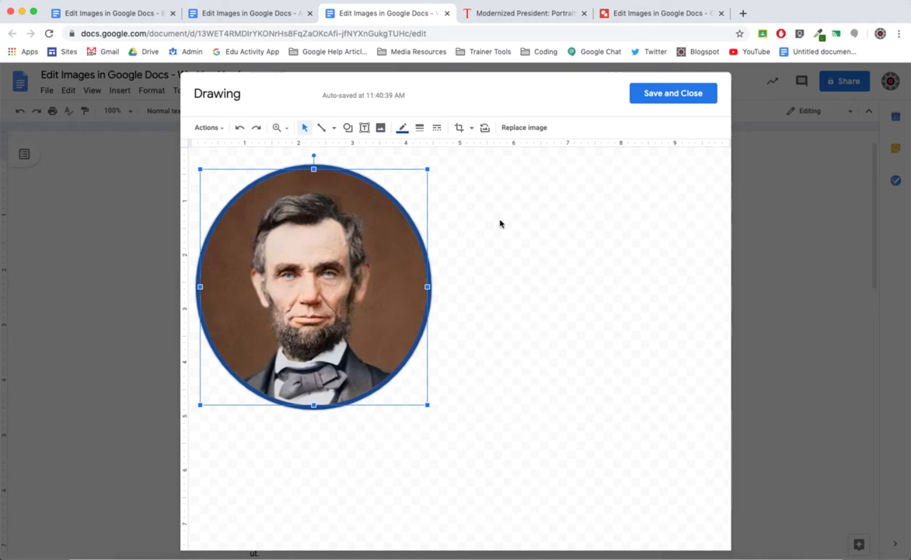
click(680, 95)
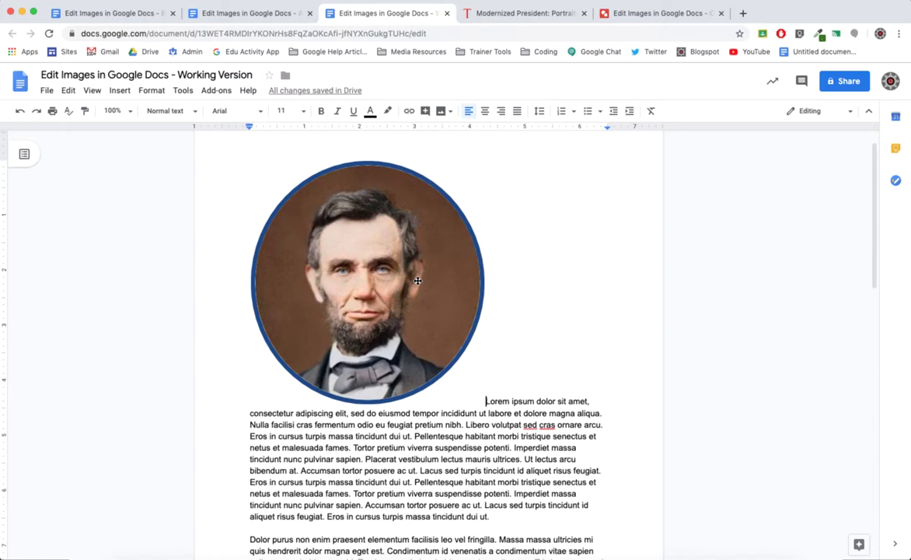
- Set the portrait to Wrap text and shrink it from its corner
click(348, 281)
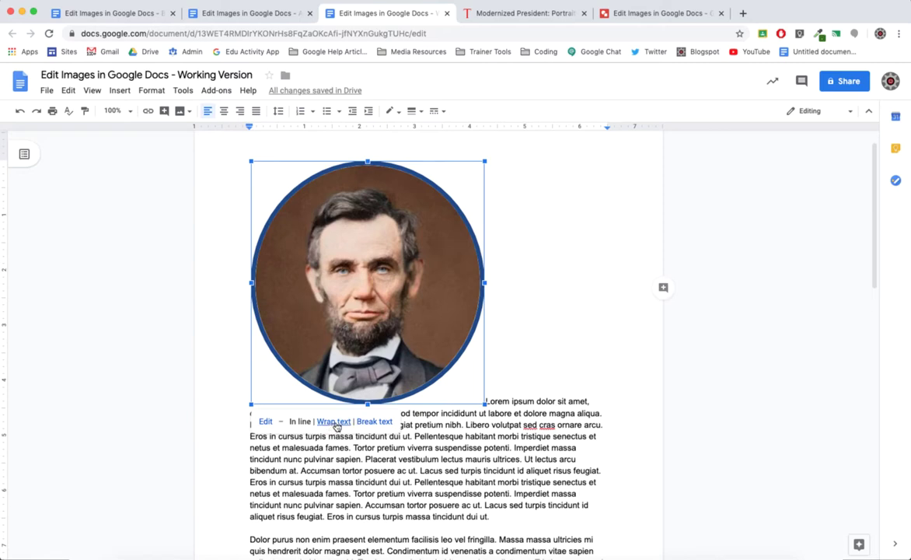
click(334, 422)
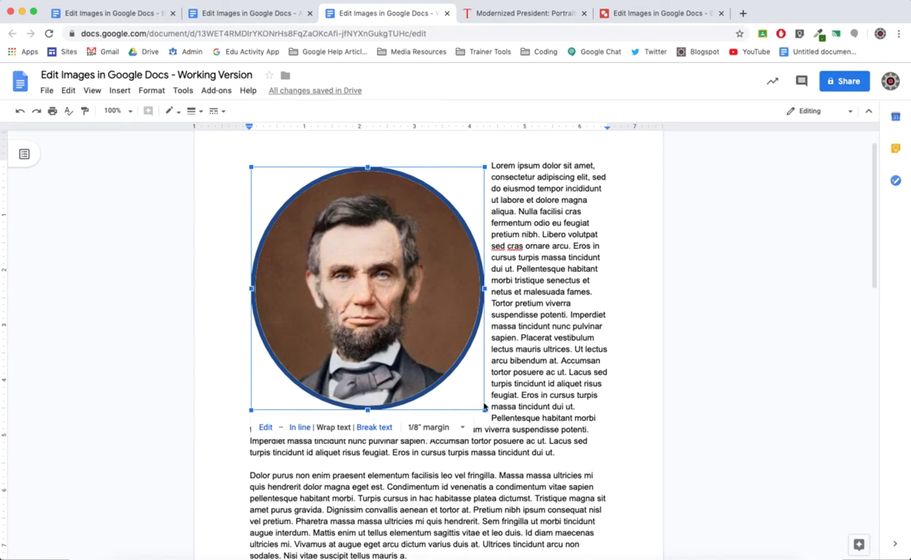
drag(484, 407, 351, 309)
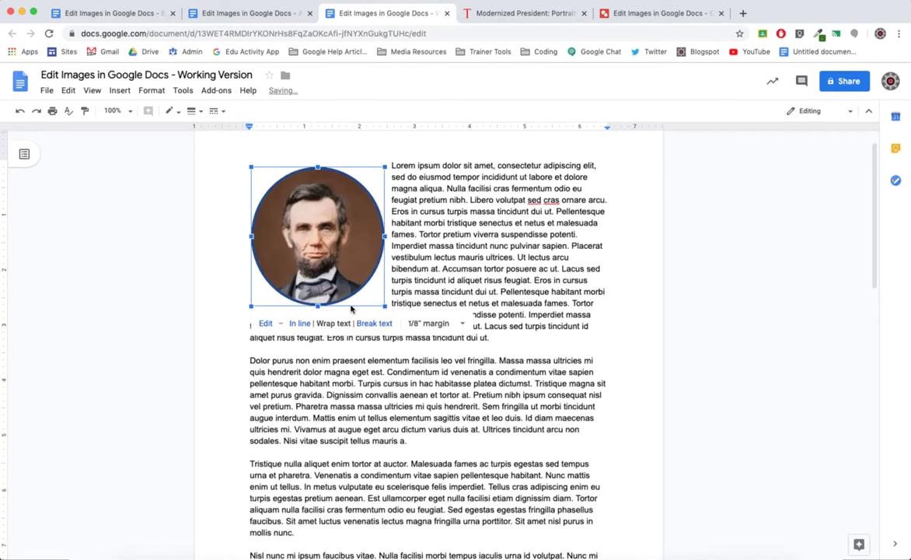
click(494, 338)
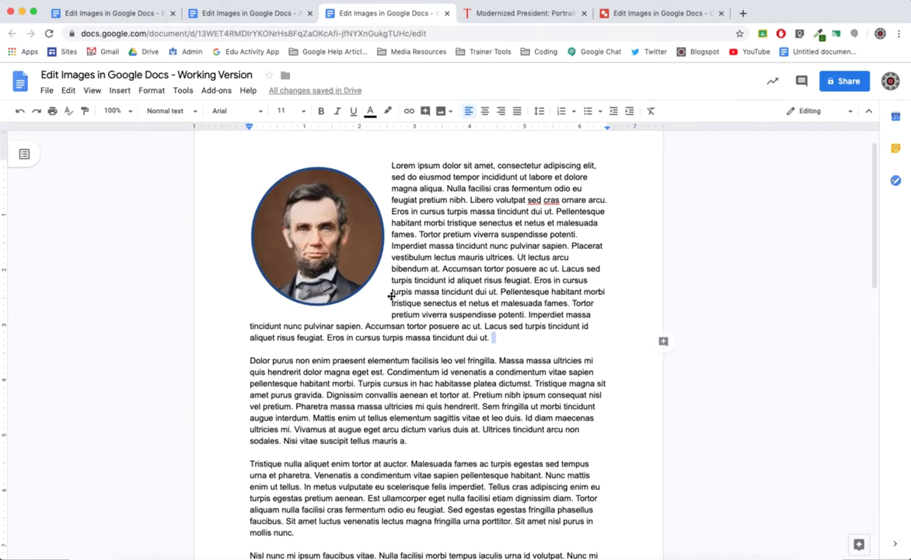
- Shrink the wrapped portrait a little more
click(318, 236)
drag(379, 301, 365, 286)
click(441, 330)
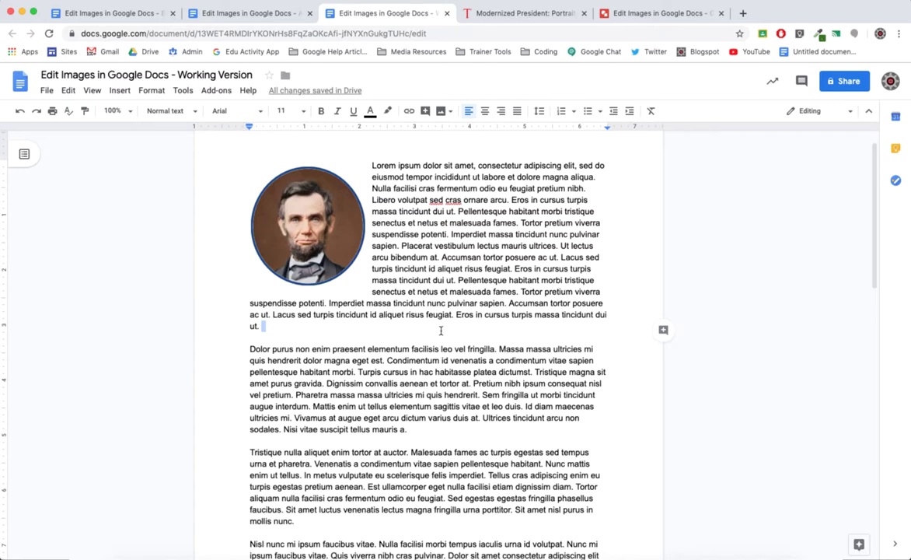
- Delete the circular portrait, then open and close an empty new drawing
click(319, 223)
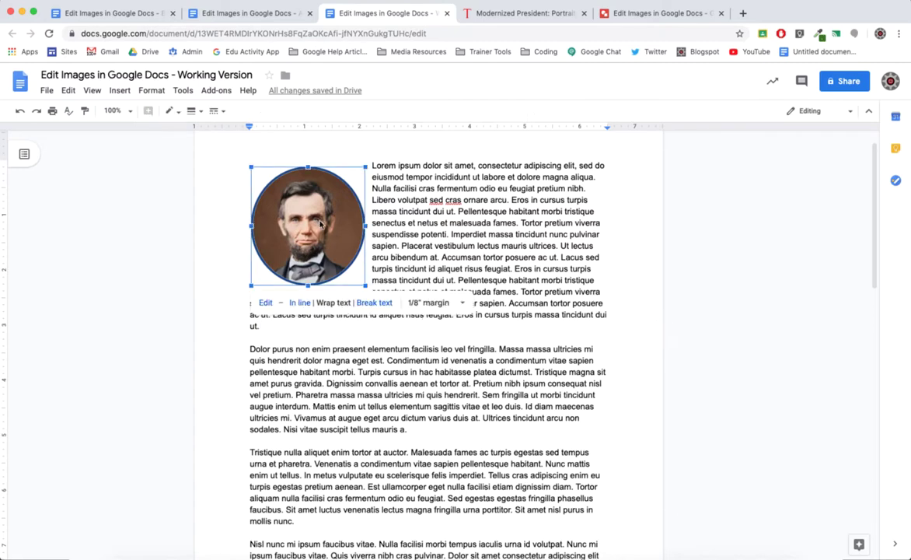
key(BackSpace)
click(120, 90)
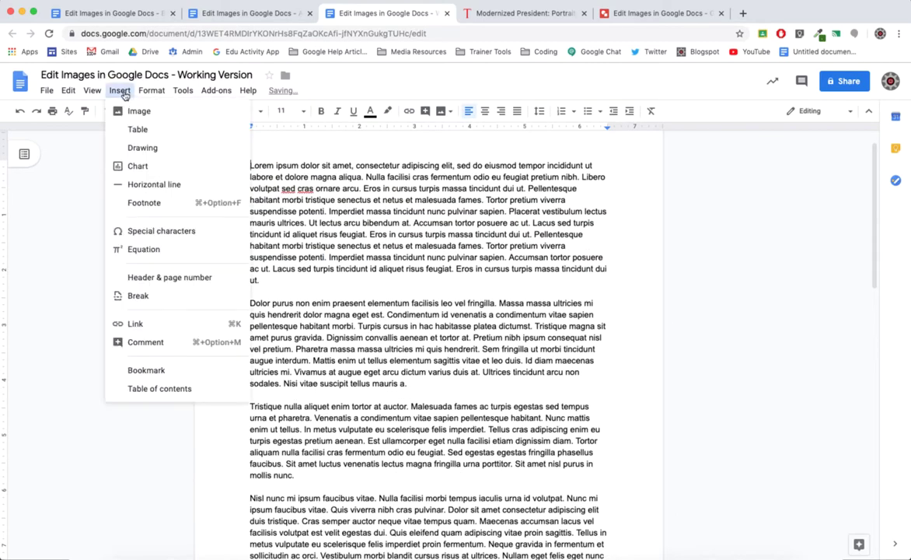
mouse_move(163, 149)
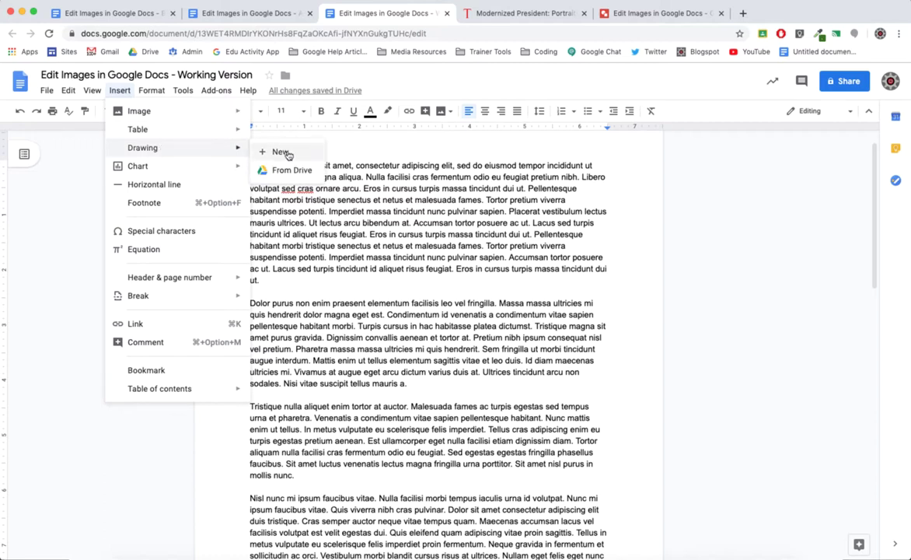
click(285, 154)
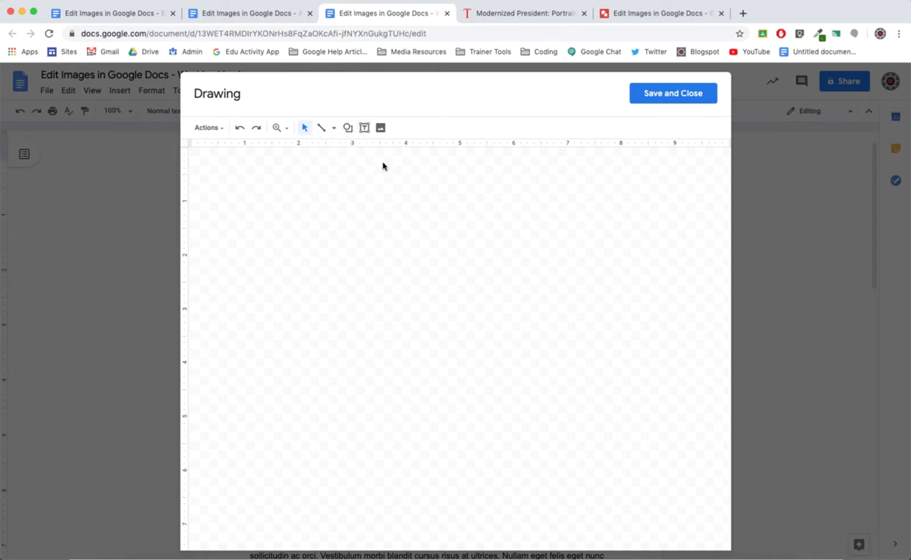
click(674, 93)
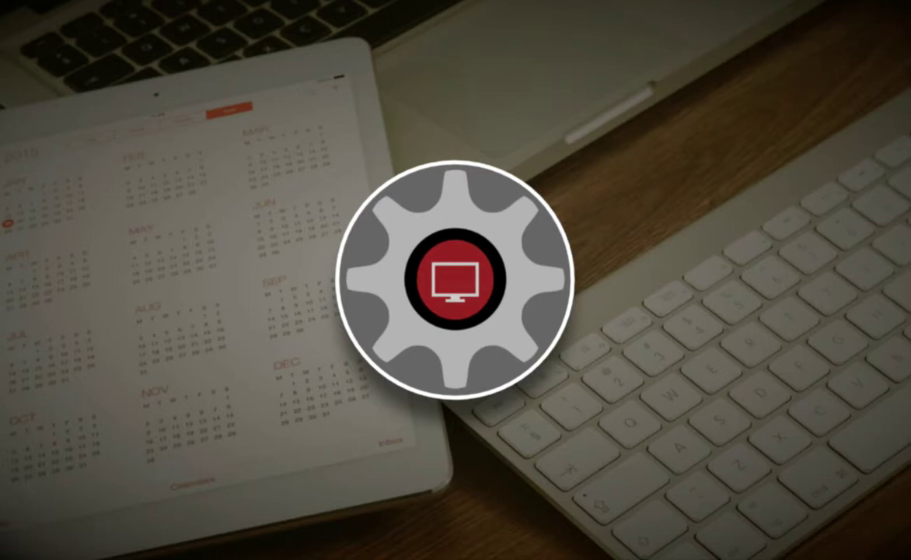